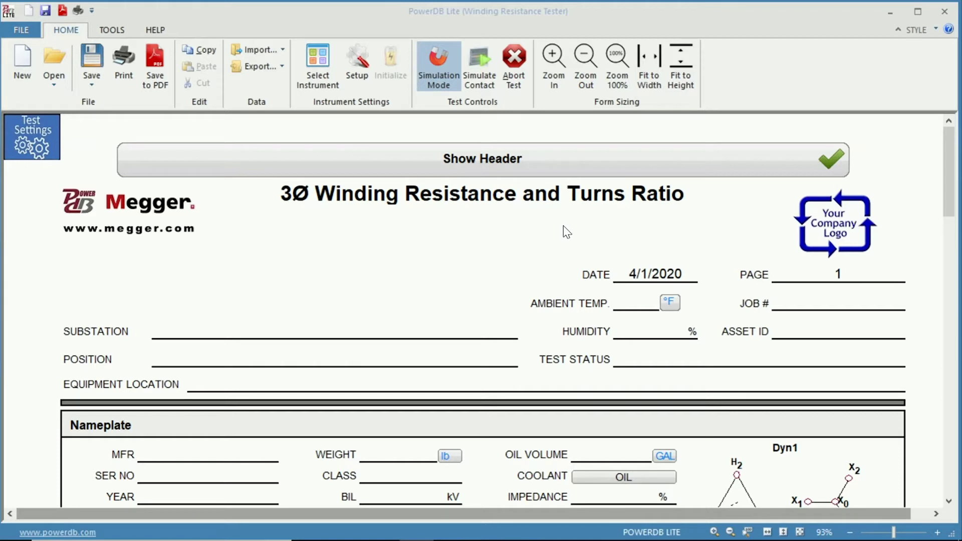
Step: Open the form's Test Settings on the Active Instrument page, with MWA as the chosen instrument
{"action": "left_click", "coordinate": [29, 136]}
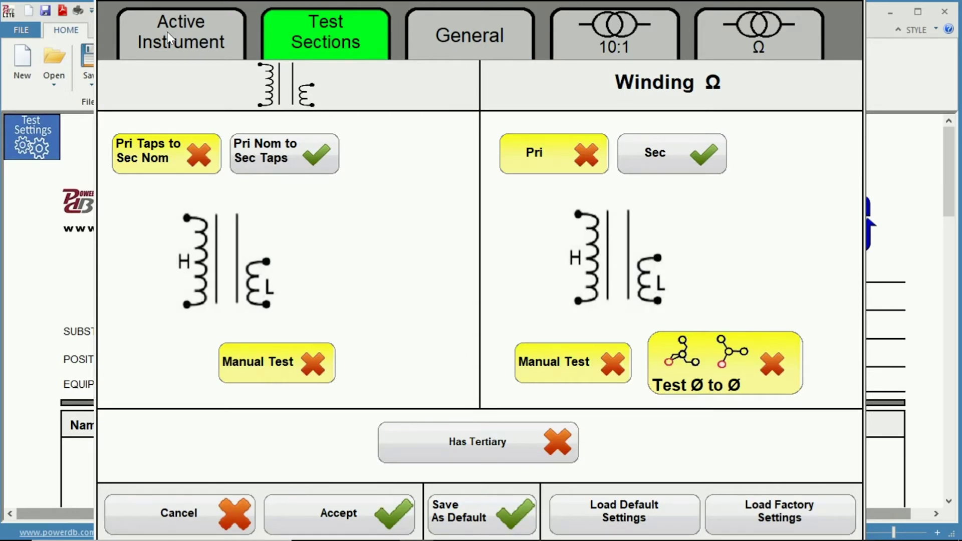
{"action": "left_click", "coordinate": [178, 45]}
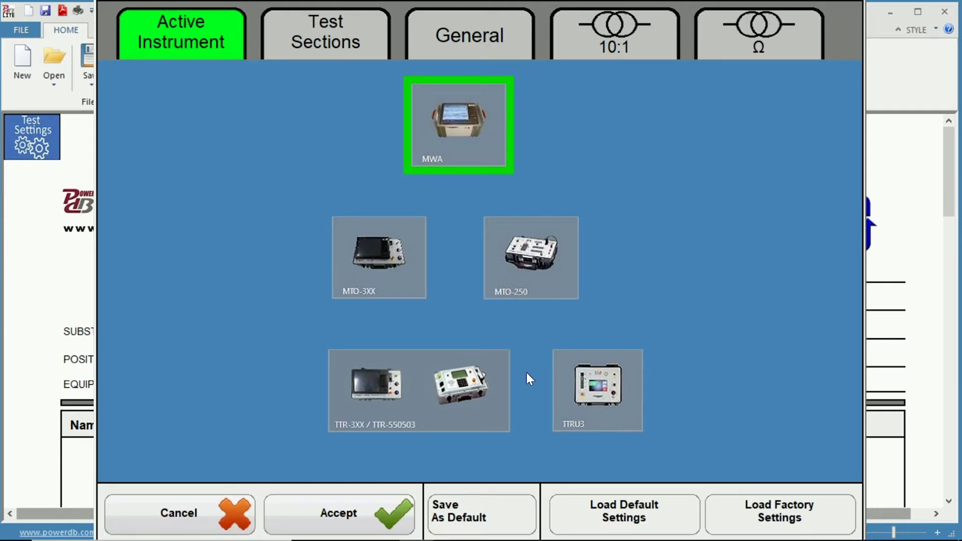
Step: Under Test Sections, enable Pri Taps to Sec Nom, manual turns ratio testing and Pri winding resistance
{"action": "left_click", "coordinate": [332, 35]}
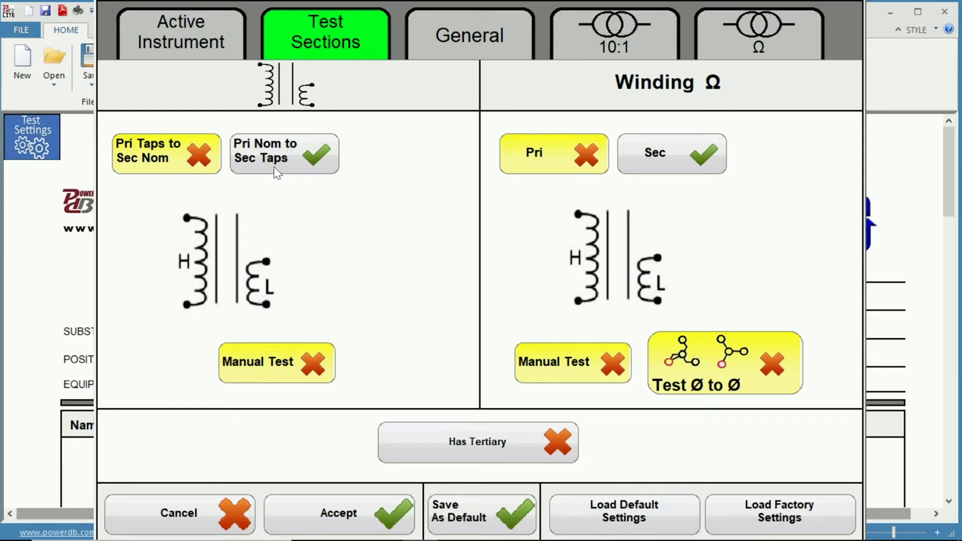
{"action": "left_click", "coordinate": [180, 159]}
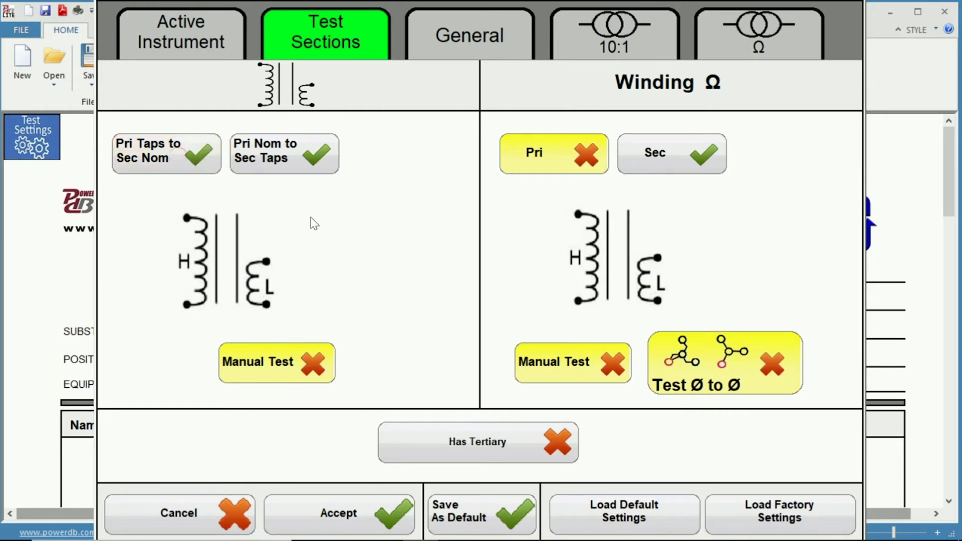
{"action": "left_click", "coordinate": [287, 370]}
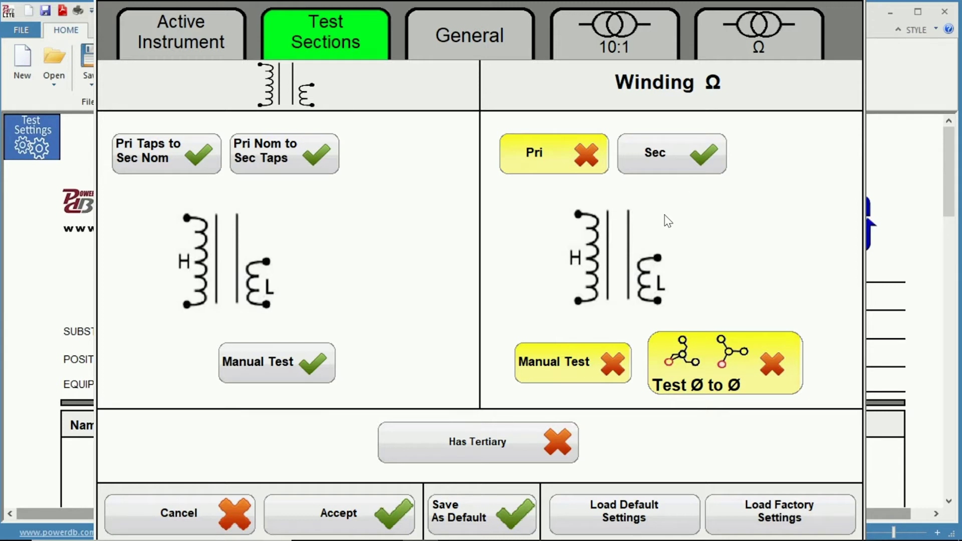
{"action": "left_click", "coordinate": [583, 160]}
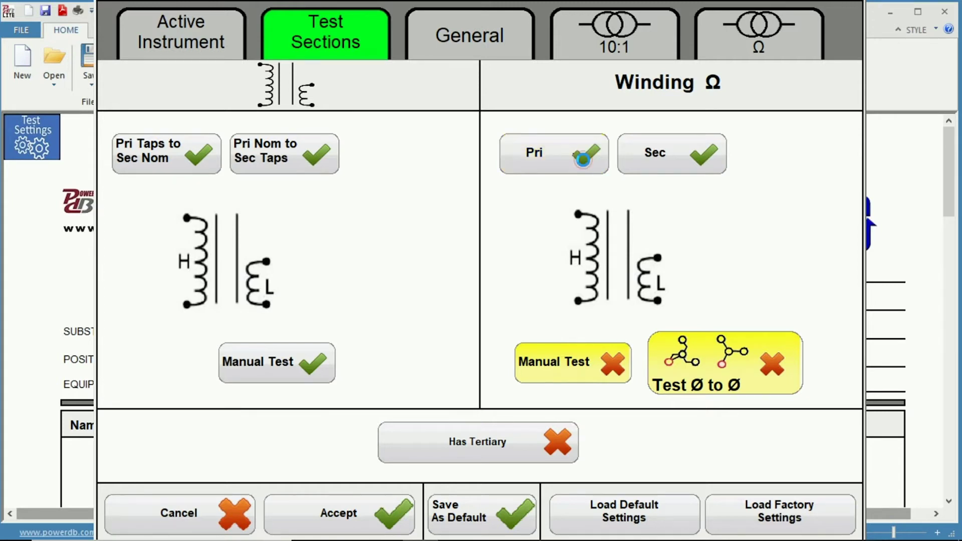
Step: Switch on Manual Test and Test Ø to Ø in the Winding Ω section
{"action": "left_click", "coordinate": [594, 363]}
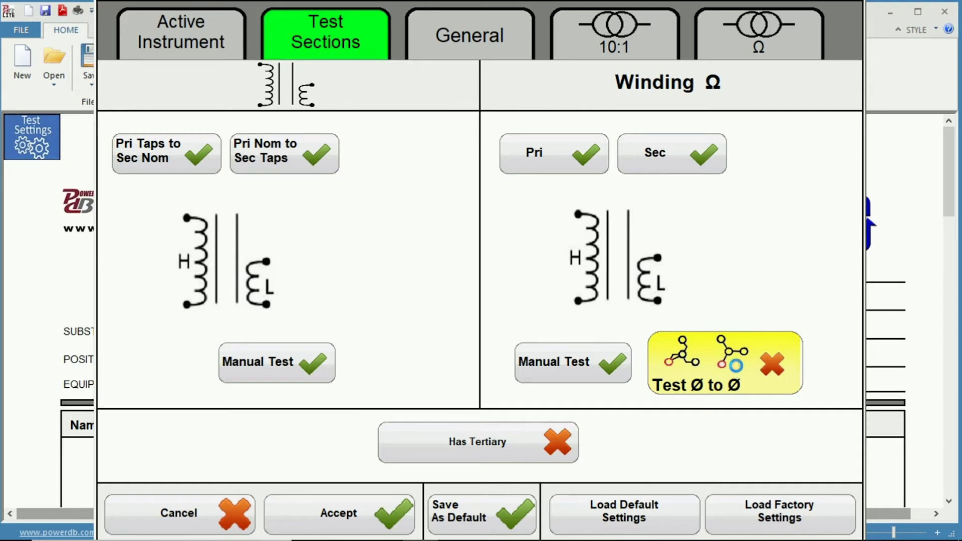
{"action": "left_click", "coordinate": [735, 366]}
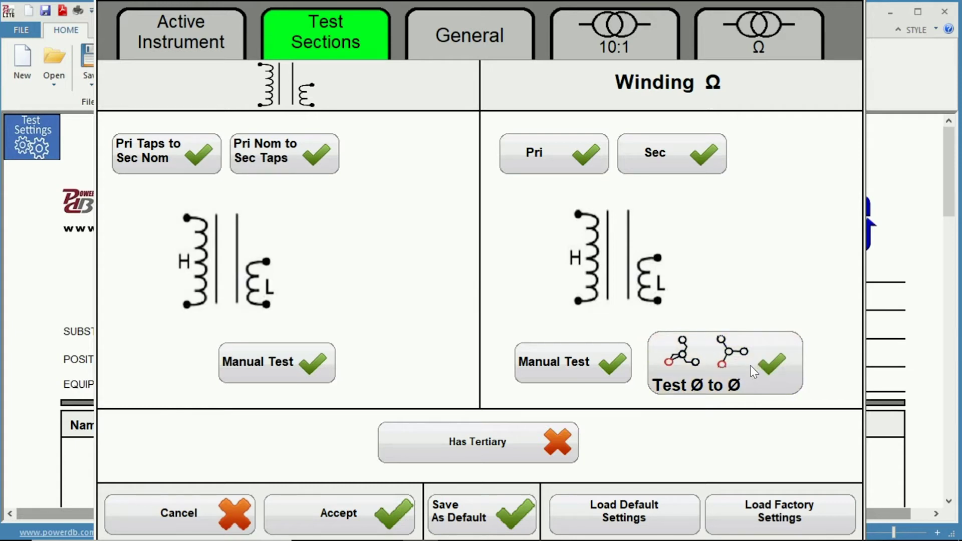
Step: Turn on Has Tertiary with its ratio test and Tert resistance test, then show General settings
{"action": "left_click", "coordinate": [490, 443]}
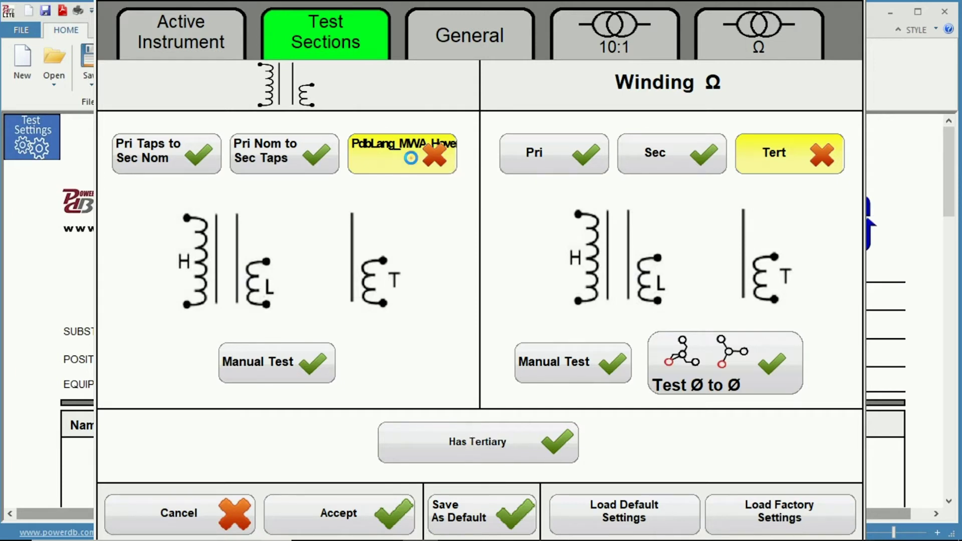
{"action": "left_click", "coordinate": [411, 158]}
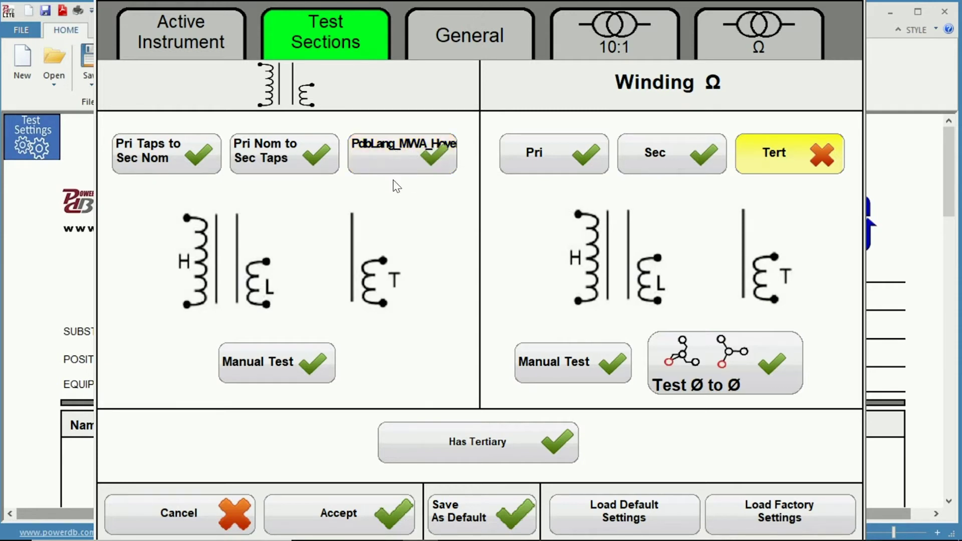
{"action": "left_click", "coordinate": [790, 151]}
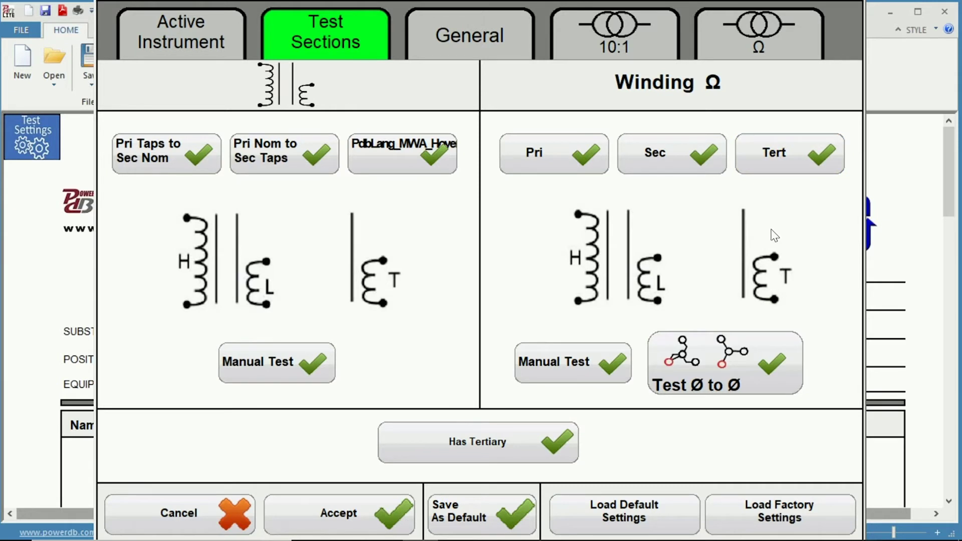
{"action": "left_click", "coordinate": [465, 41]}
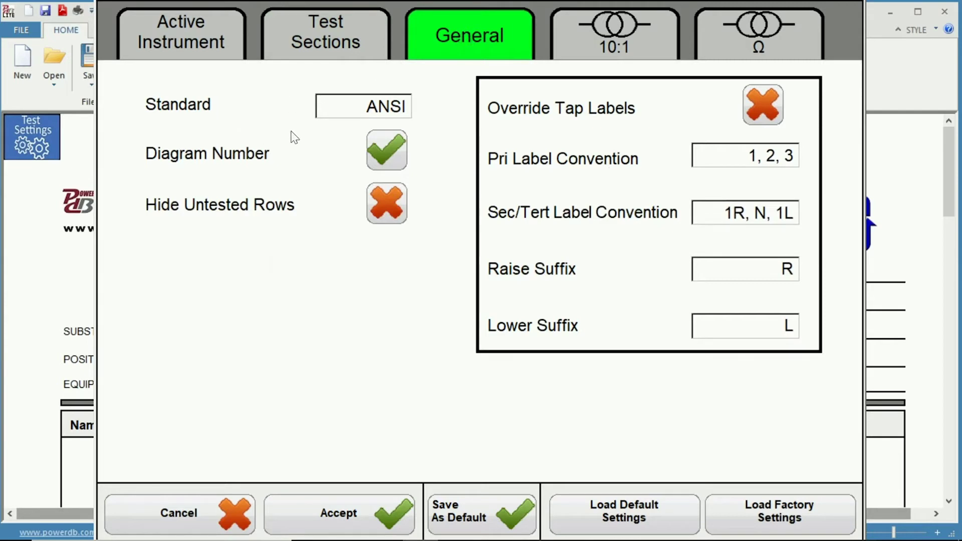
Step: Leave the standard at ANSI and toggle Override Tap Labels on, then back off
{"action": "left_click", "coordinate": [349, 107]}
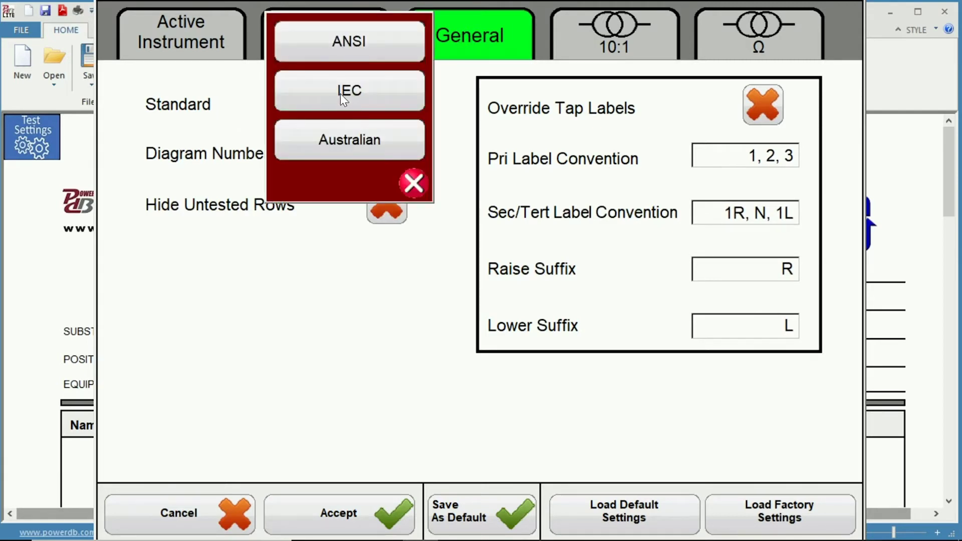
{"action": "left_click", "coordinate": [413, 185]}
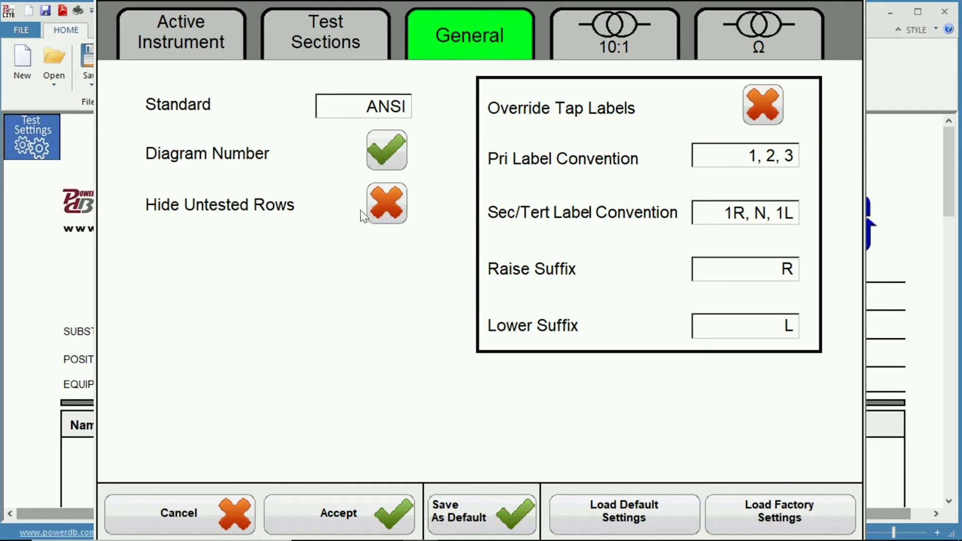
{"action": "left_click", "coordinate": [765, 114]}
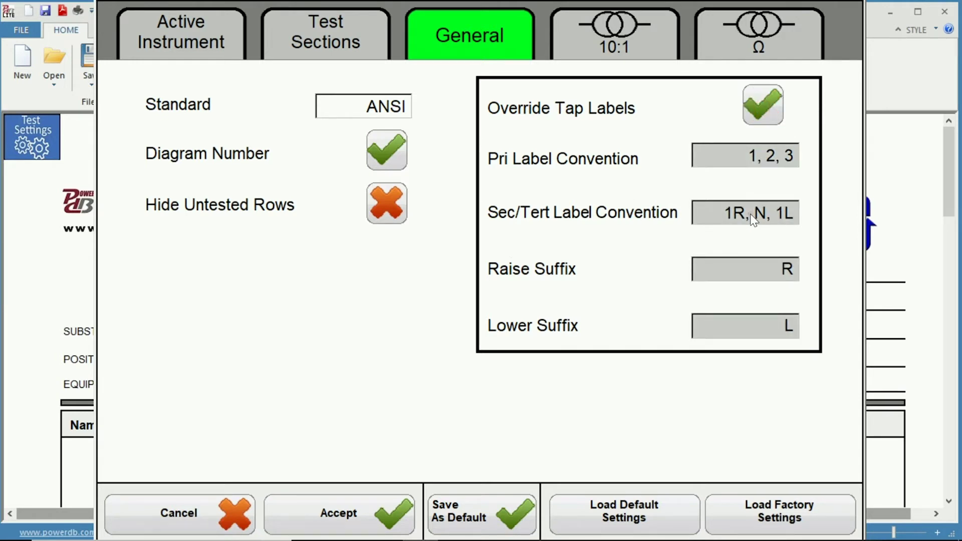
{"action": "left_click", "coordinate": [755, 99]}
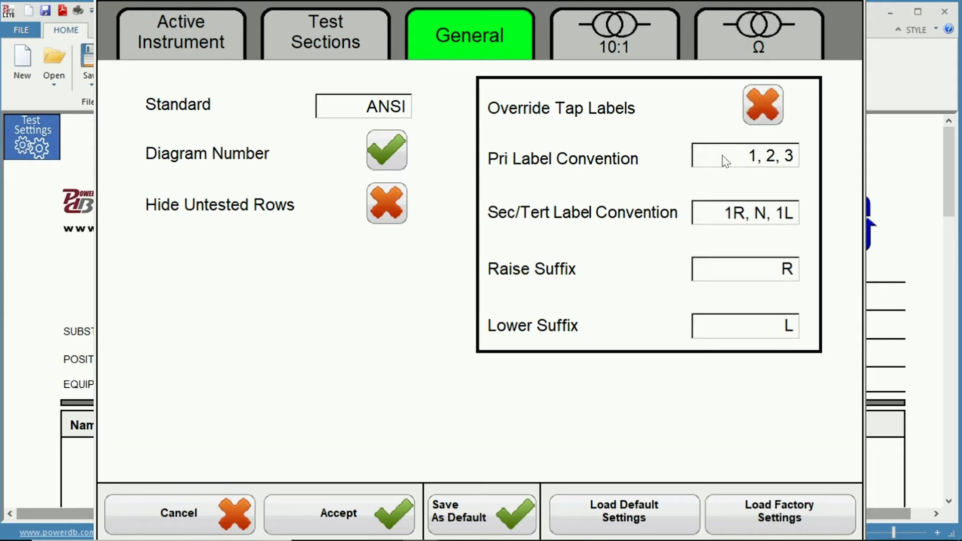
Step: Keep the Pri and Sec/Tert label conventions at 1, 2, 3 and 1R, N, 1L
{"action": "left_click", "coordinate": [753, 161]}
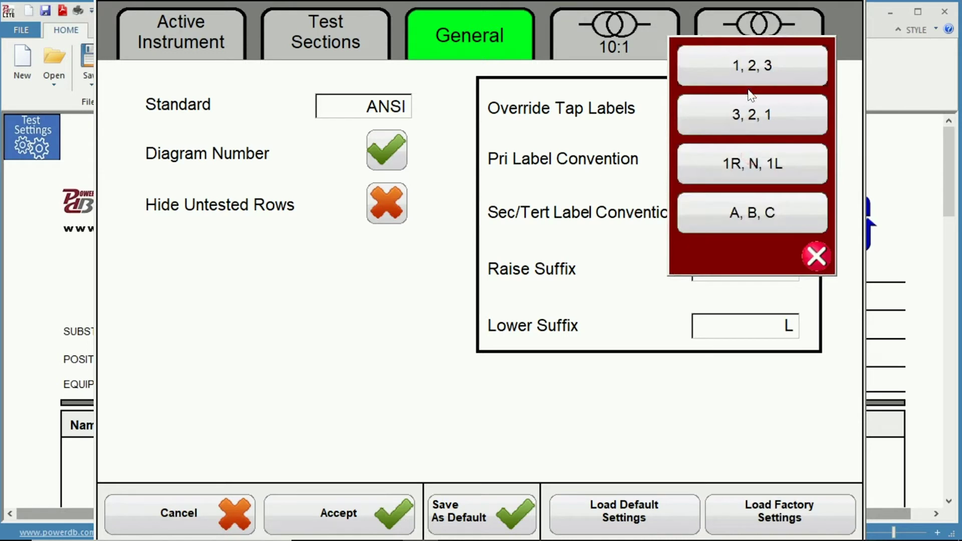
{"action": "left_click", "coordinate": [815, 262]}
{"action": "left_click", "coordinate": [740, 222]}
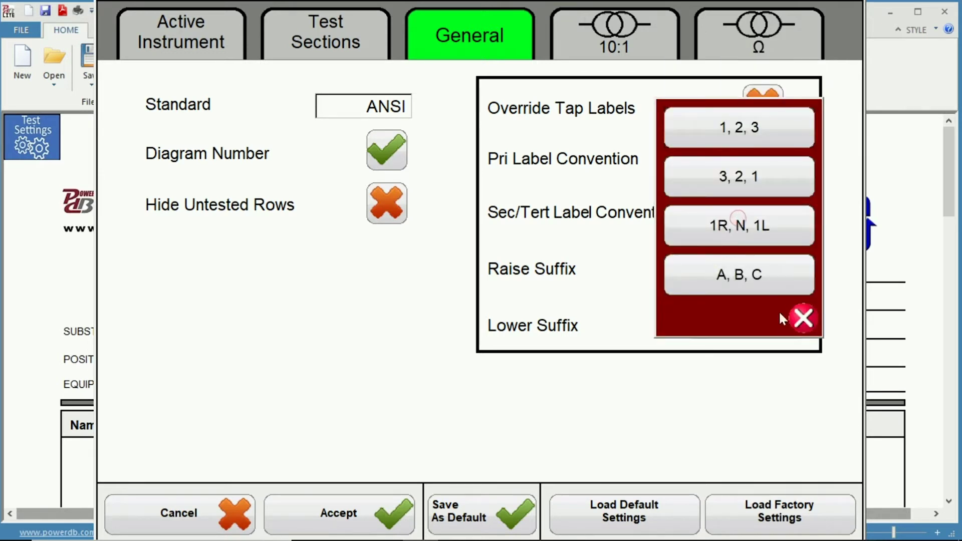
{"action": "left_click", "coordinate": [804, 318]}
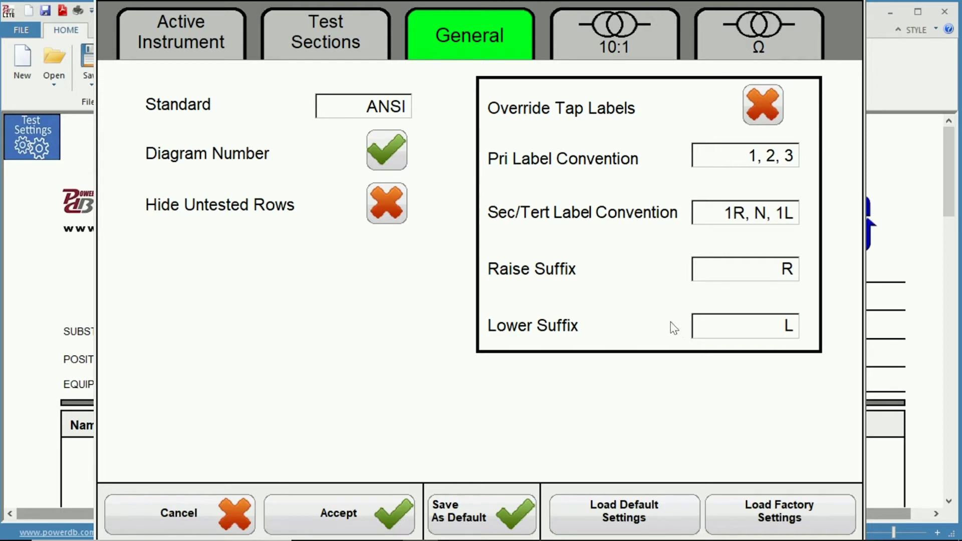
{"action": "left_click", "coordinate": [588, 35]}
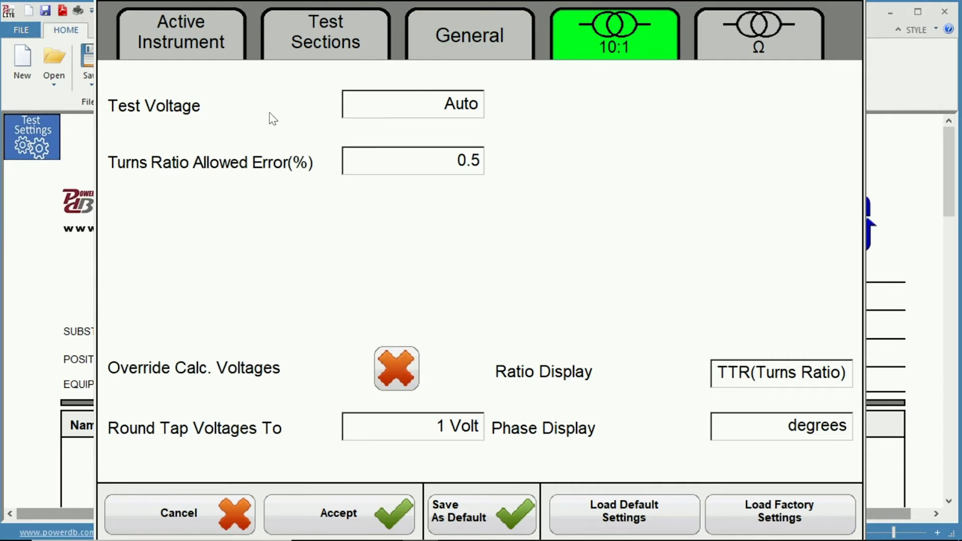
Step: Keep the turns ratio Test Voltage at Auto
{"action": "left_click", "coordinate": [391, 114]}
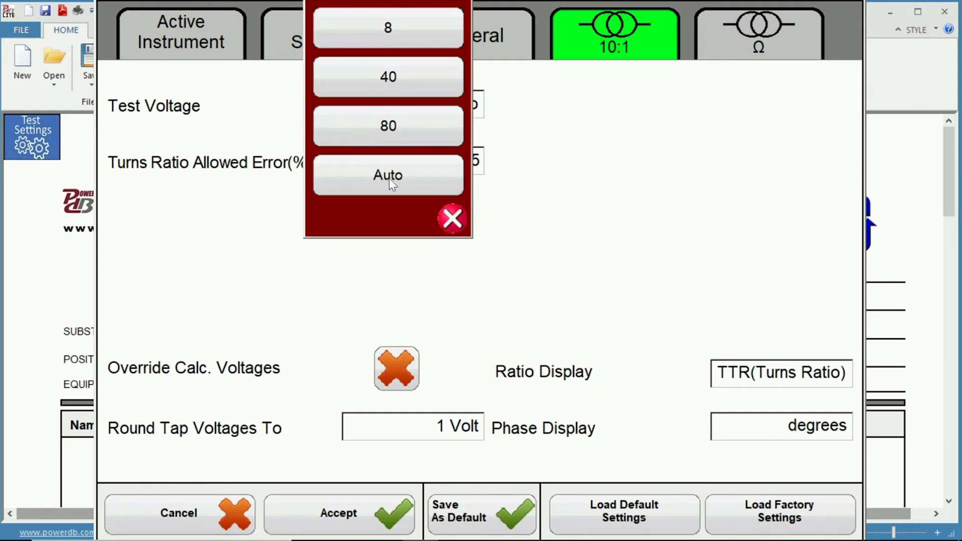
{"action": "left_click", "coordinate": [451, 220]}
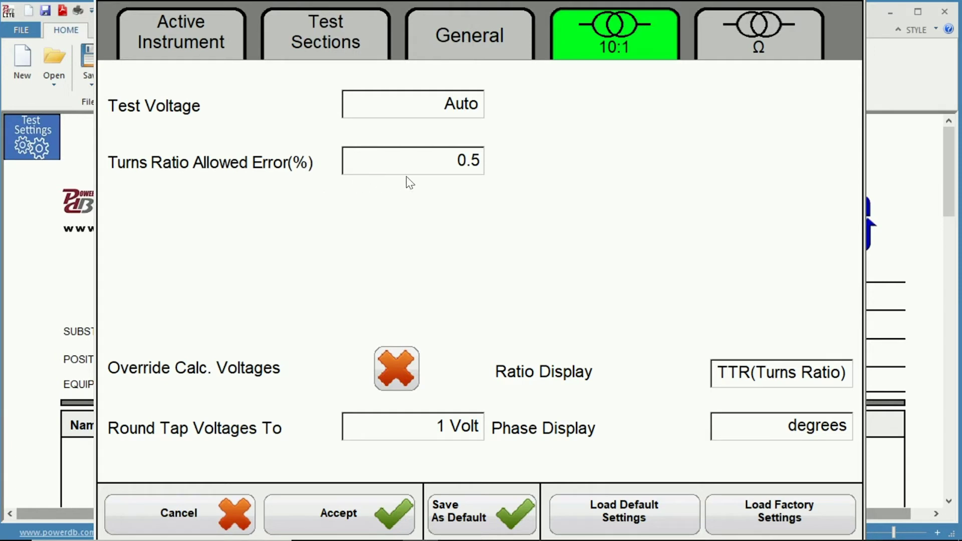
Step: Keep allowed error at 0.5, Override Calc. Voltages off, and tap rounding at 1 Volt
{"action": "left_click", "coordinate": [443, 170]}
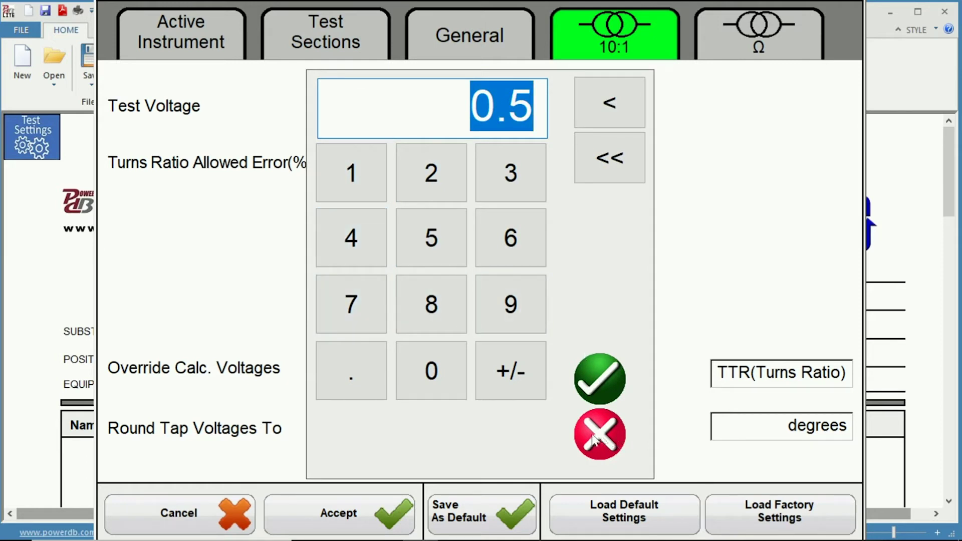
{"action": "left_click", "coordinate": [600, 396]}
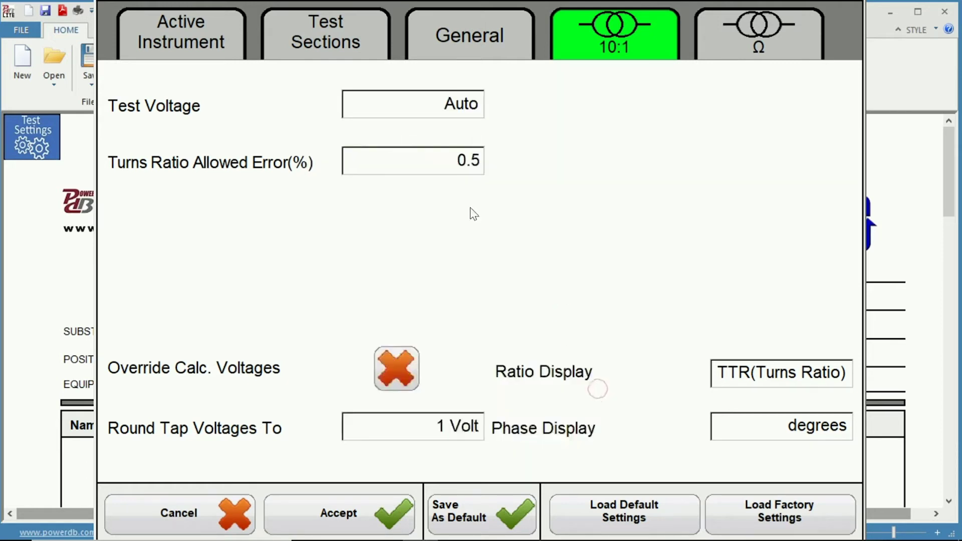
{"action": "left_click", "coordinate": [400, 372]}
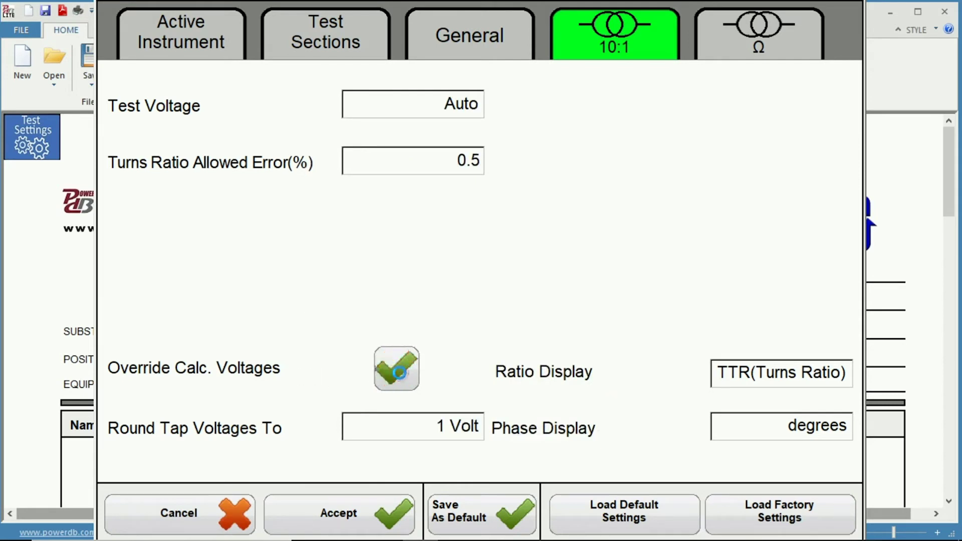
{"action": "left_click", "coordinate": [399, 373]}
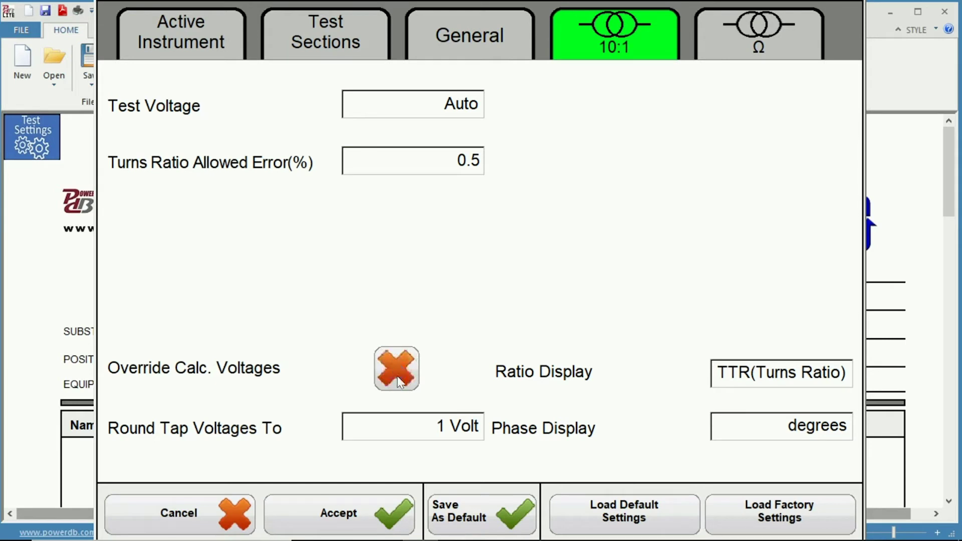
{"action": "left_click", "coordinate": [403, 435]}
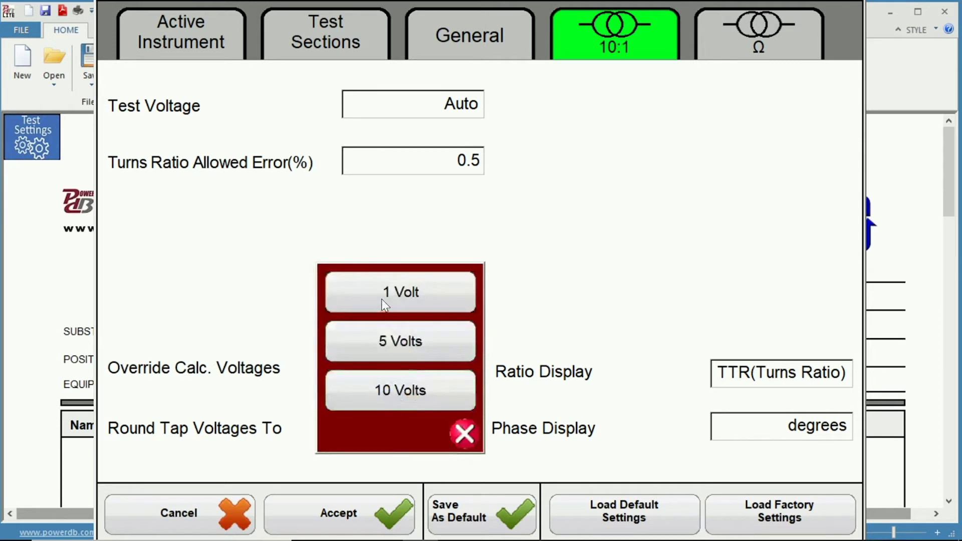
{"action": "left_click", "coordinate": [464, 434]}
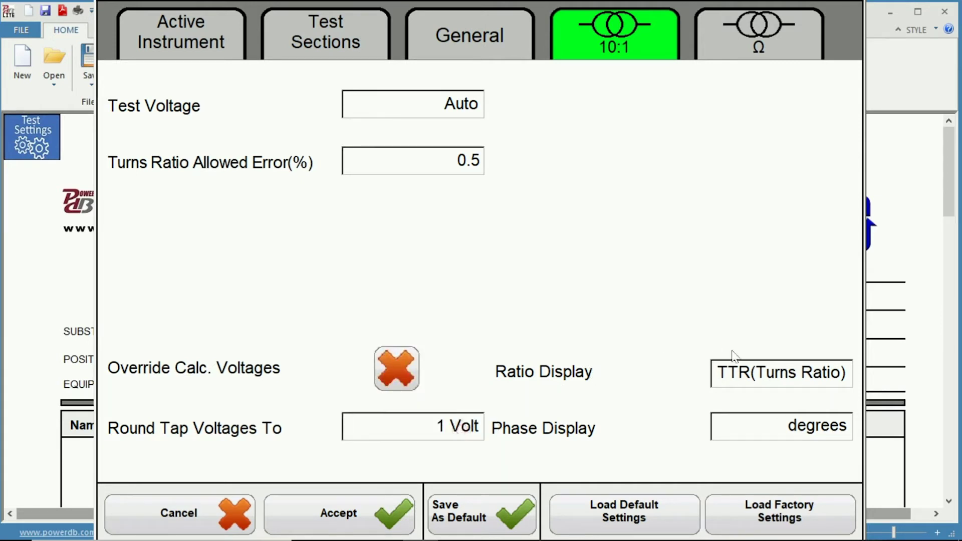
Step: Keep ratio display at TTR and phase display in degrees, then show winding resistance settings
{"action": "left_click", "coordinate": [759, 384]}
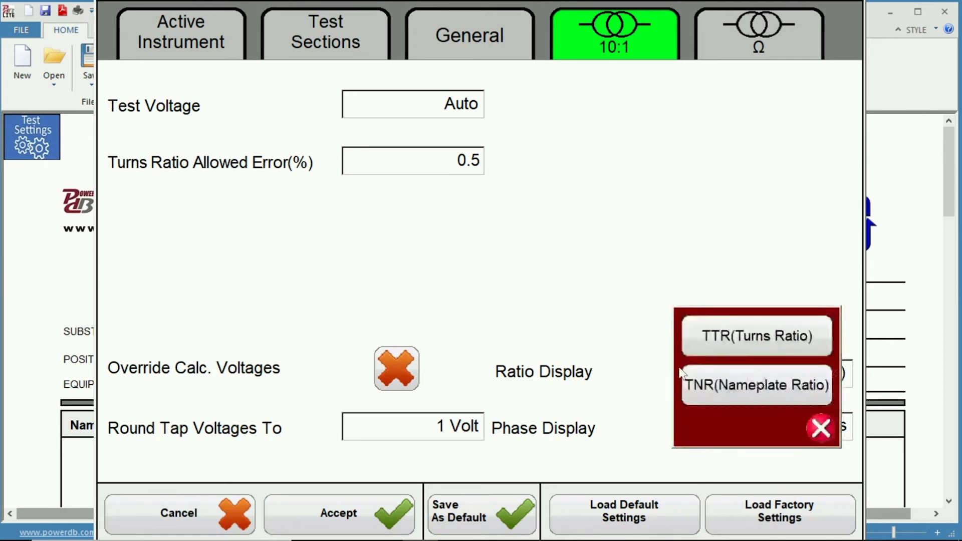
{"action": "left_click", "coordinate": [819, 428]}
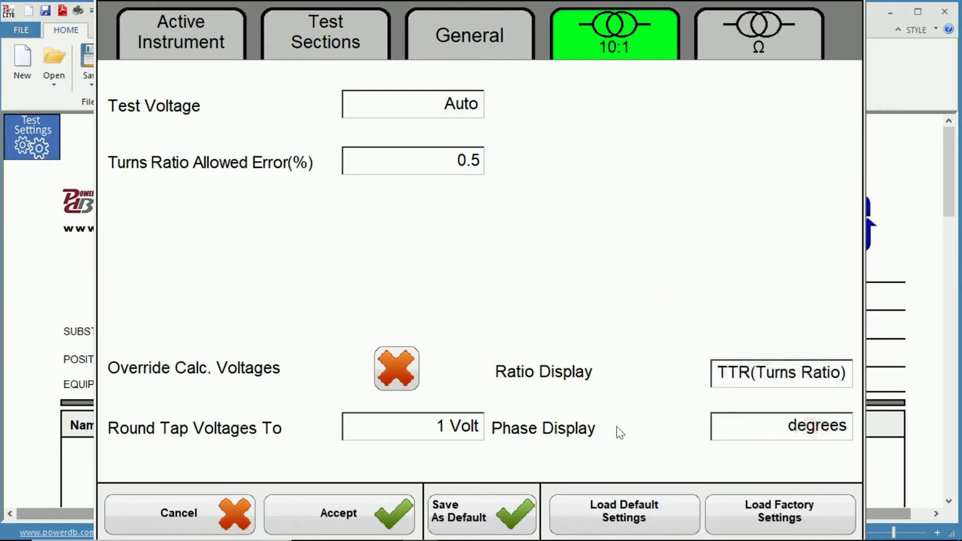
{"action": "left_click", "coordinate": [740, 436]}
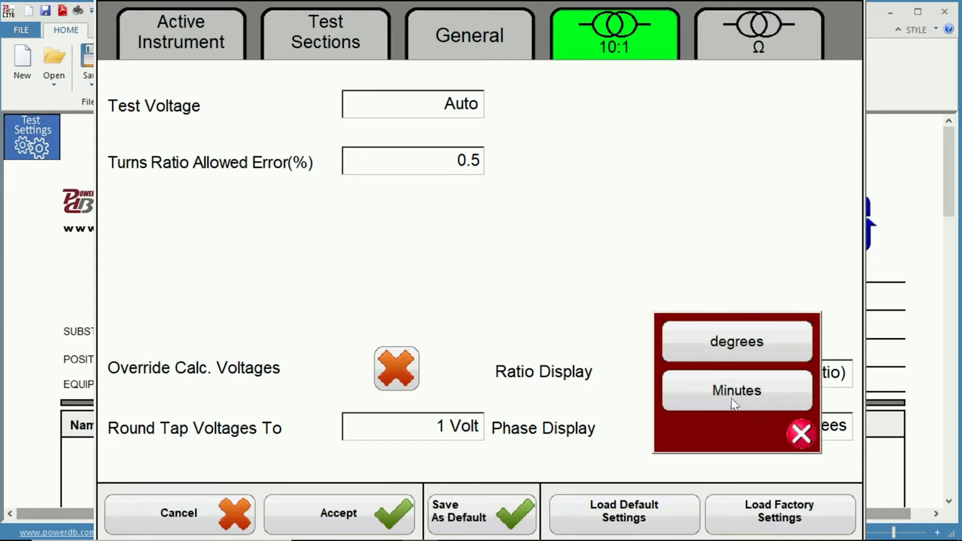
{"action": "left_click", "coordinate": [801, 434]}
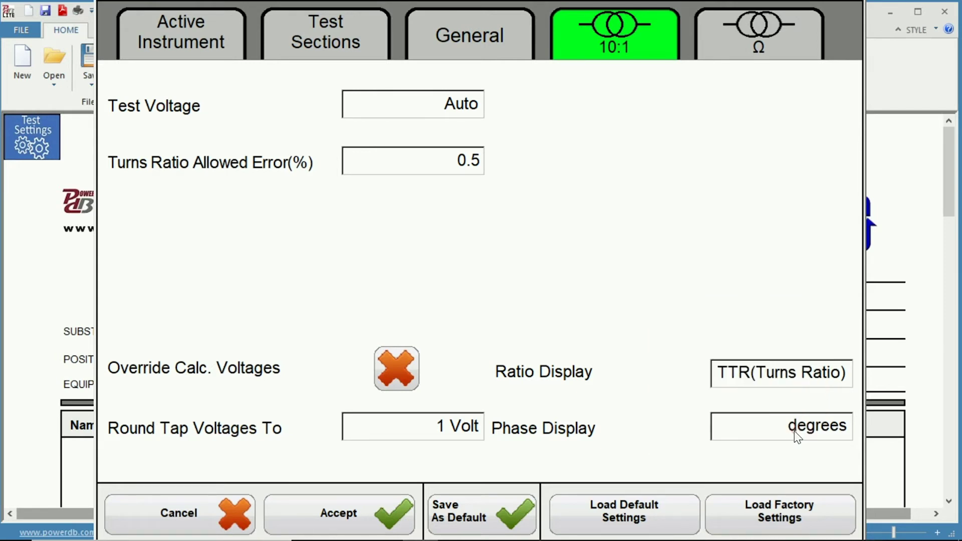
{"action": "left_click", "coordinate": [732, 42]}
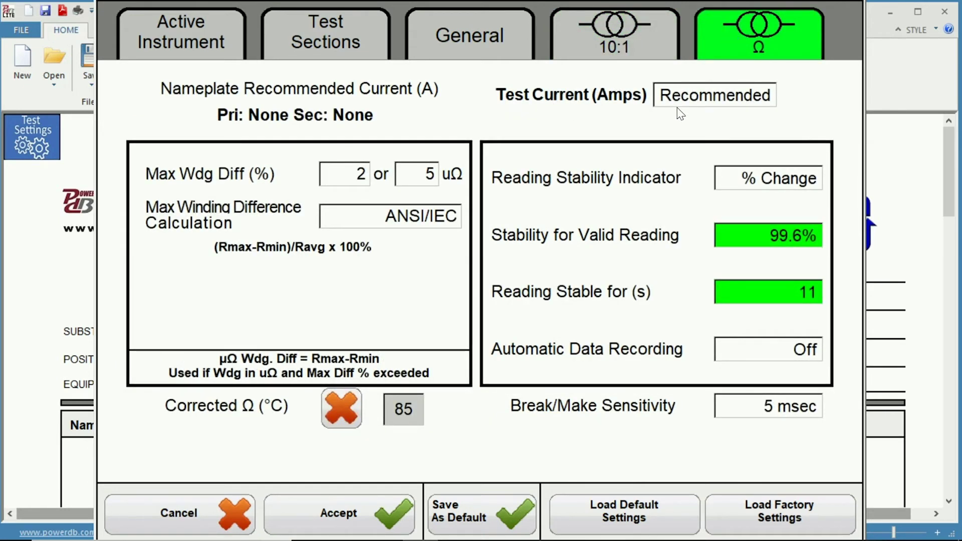
{"action": "left_click", "coordinate": [696, 104]}
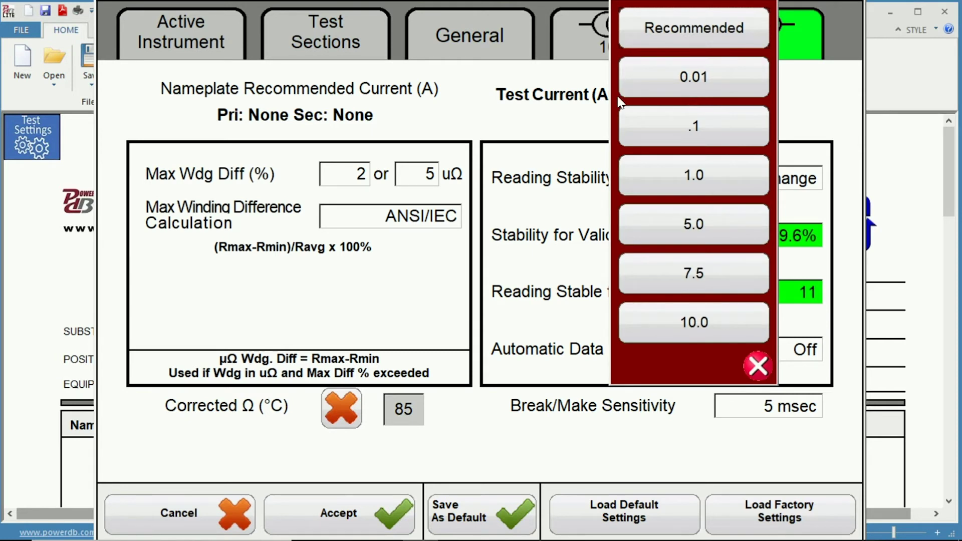
{"action": "left_click", "coordinate": [758, 366]}
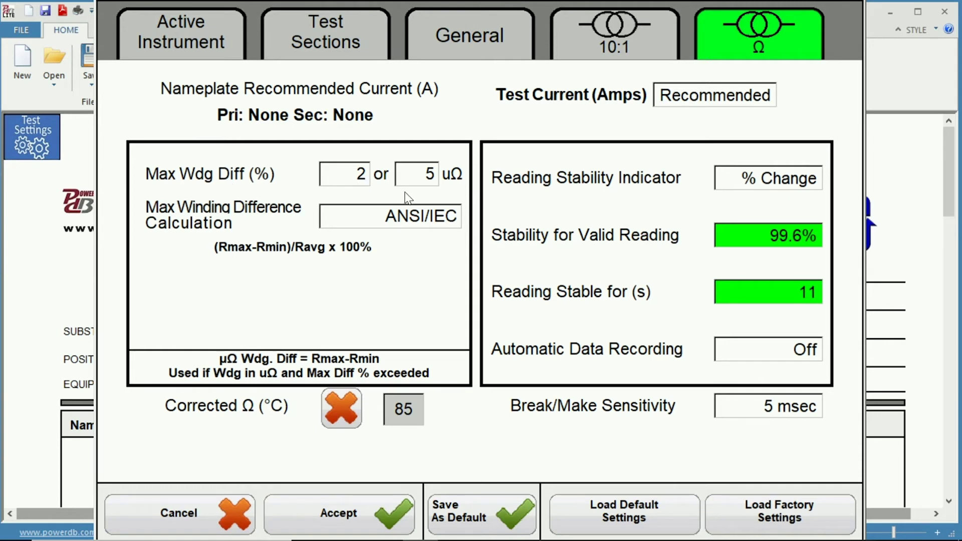
{"action": "left_click", "coordinate": [351, 183]}
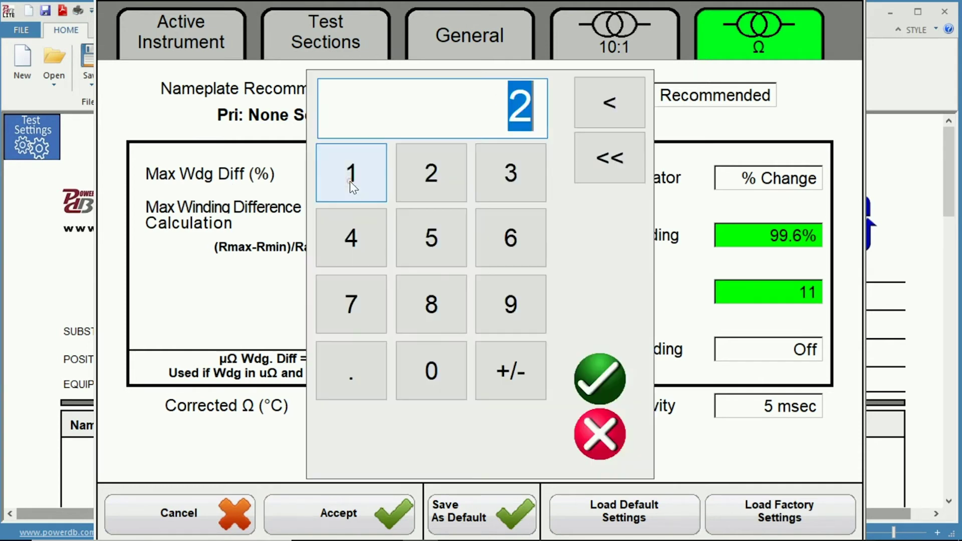
{"action": "left_click", "coordinate": [587, 432]}
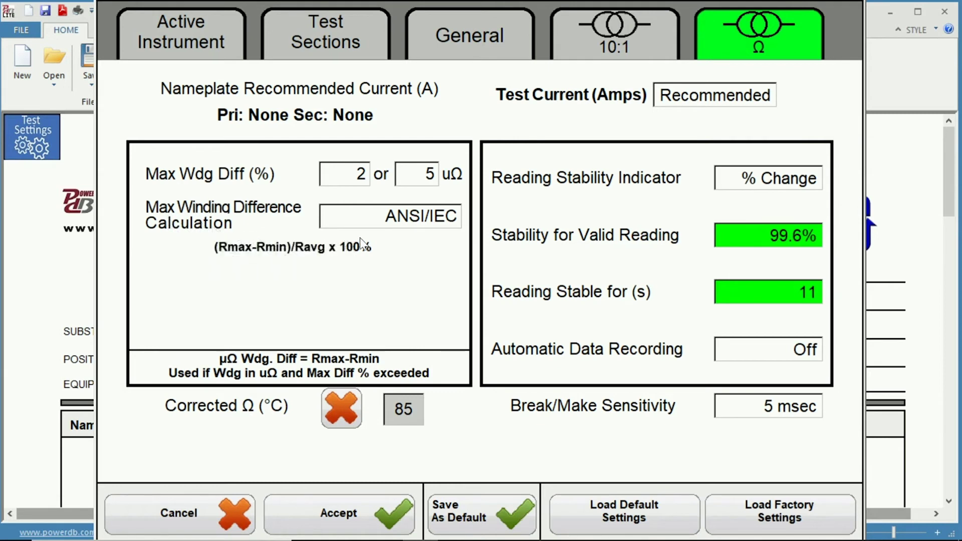
Step: Keep the winding difference calculation at ANSI/IEC and enable Corrected Ω at 85 °C
{"action": "left_click", "coordinate": [401, 223]}
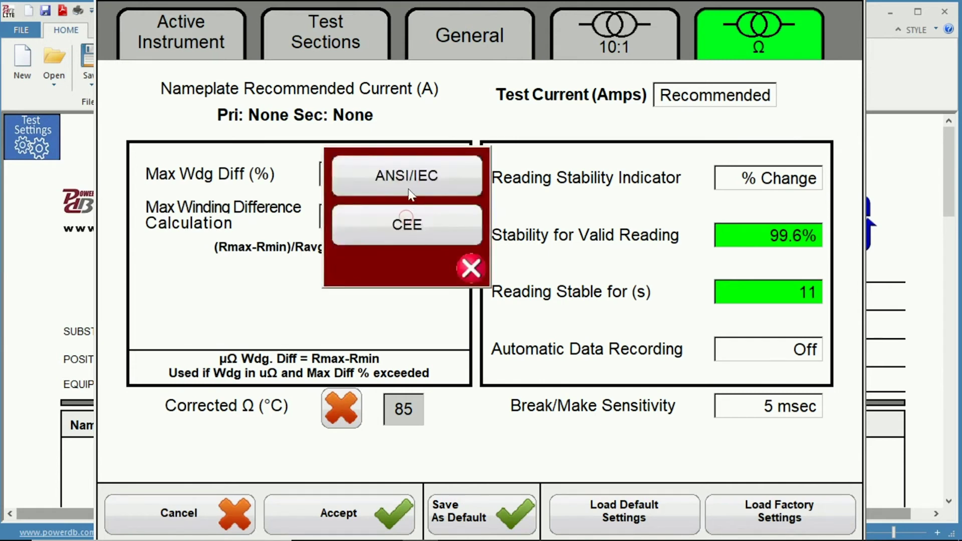
{"action": "left_click", "coordinate": [413, 231]}
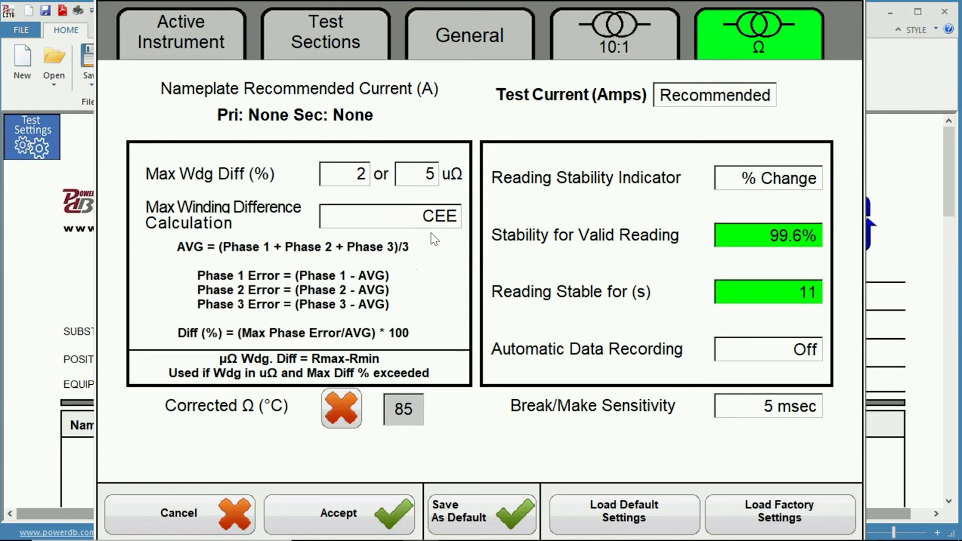
{"action": "left_click", "coordinate": [427, 217]}
{"action": "left_click", "coordinate": [434, 194]}
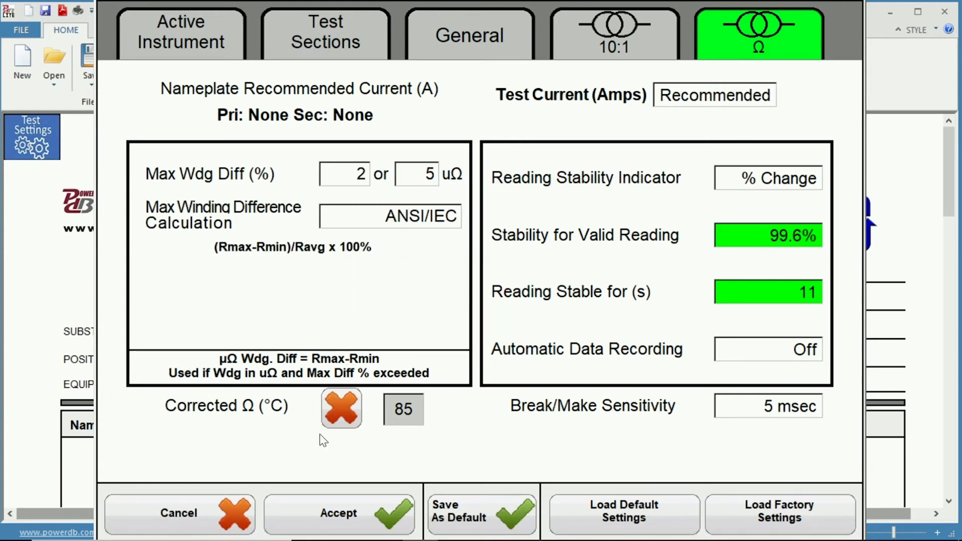
{"action": "left_click", "coordinate": [341, 411]}
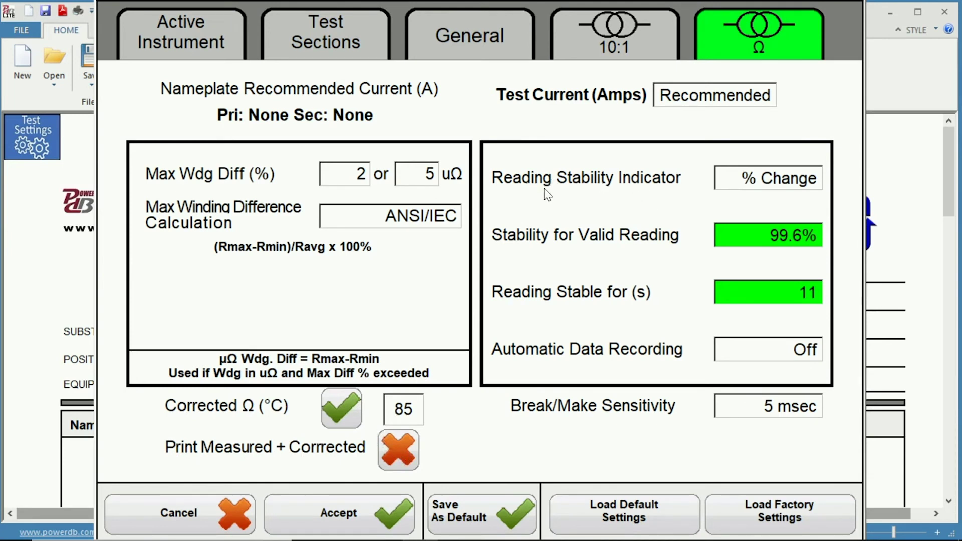
{"action": "left_click", "coordinate": [765, 188]}
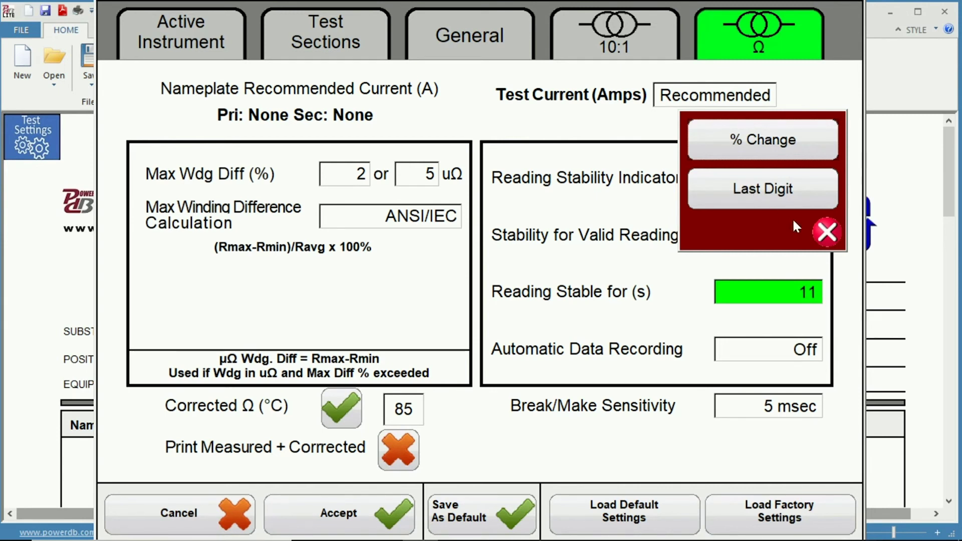
{"action": "left_click", "coordinate": [821, 230]}
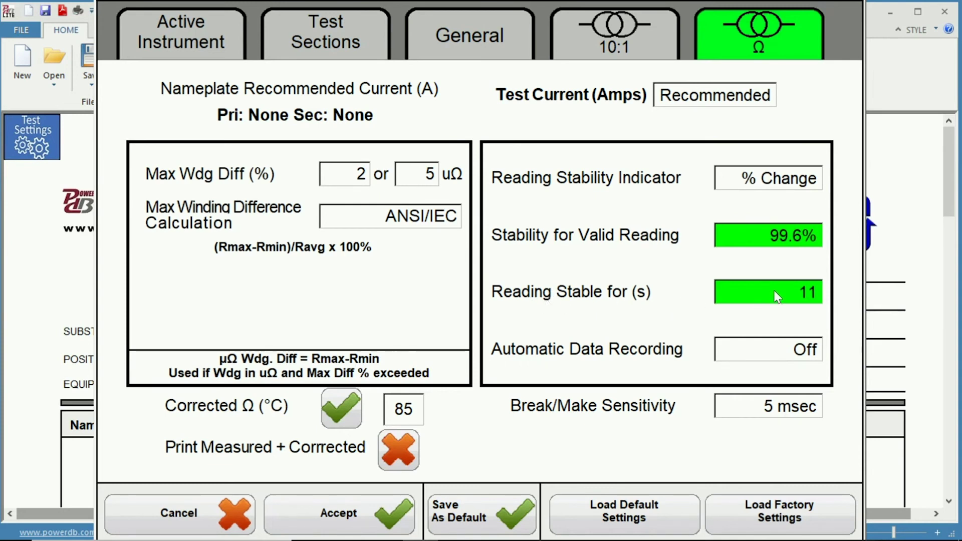
{"action": "left_click", "coordinate": [782, 236]}
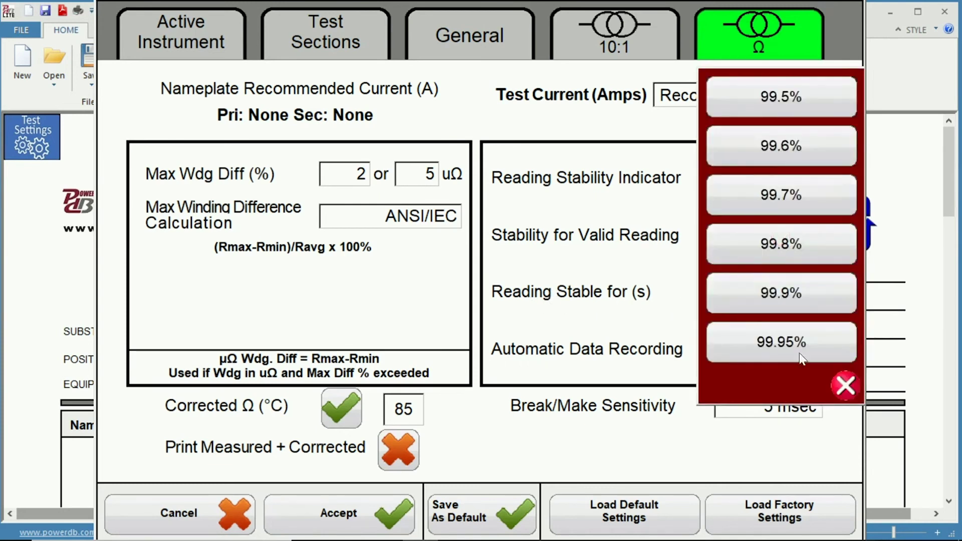
{"action": "left_click", "coordinate": [844, 385]}
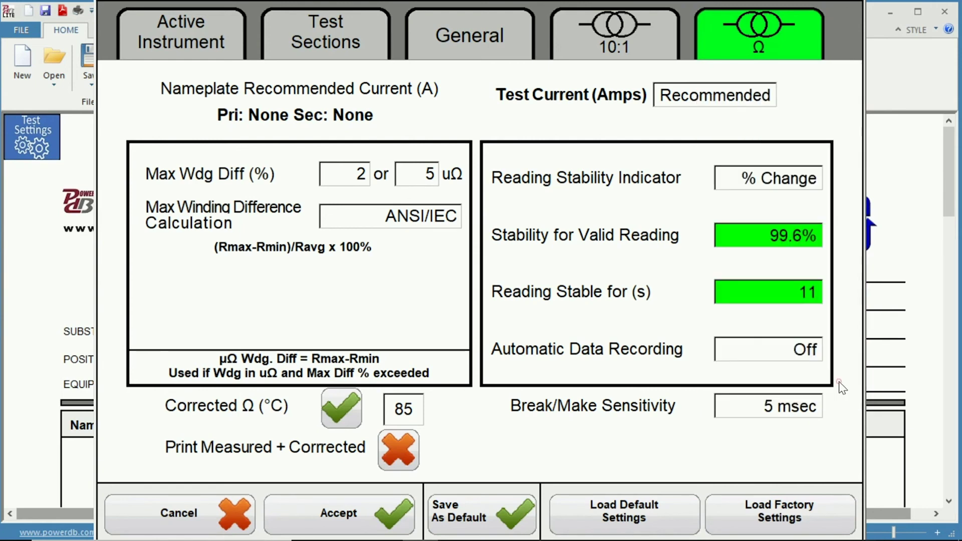
{"action": "left_click", "coordinate": [778, 299]}
{"action": "left_click", "coordinate": [895, 434]}
{"action": "left_click", "coordinate": [789, 348]}
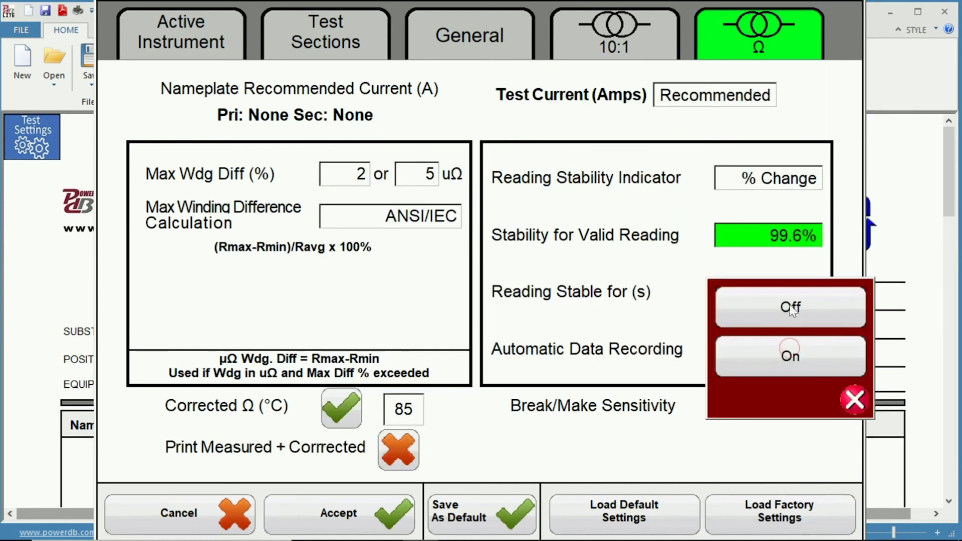
{"action": "left_click", "coordinate": [853, 401]}
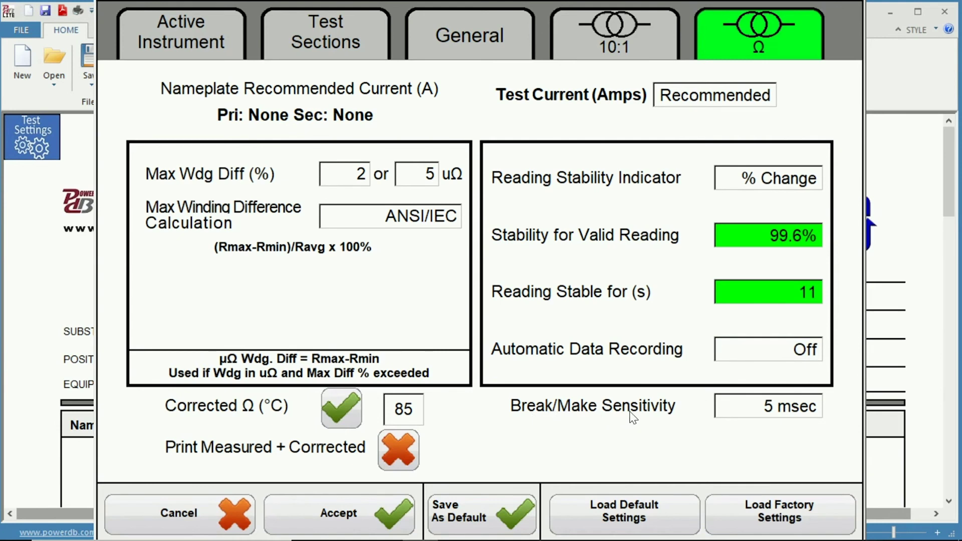
{"action": "left_click", "coordinate": [768, 413]}
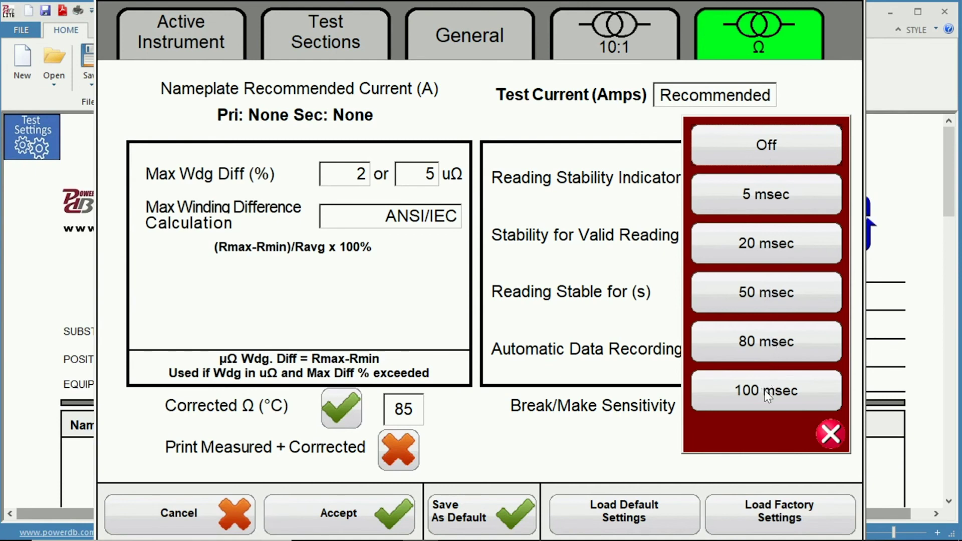
{"action": "left_click", "coordinate": [828, 434]}
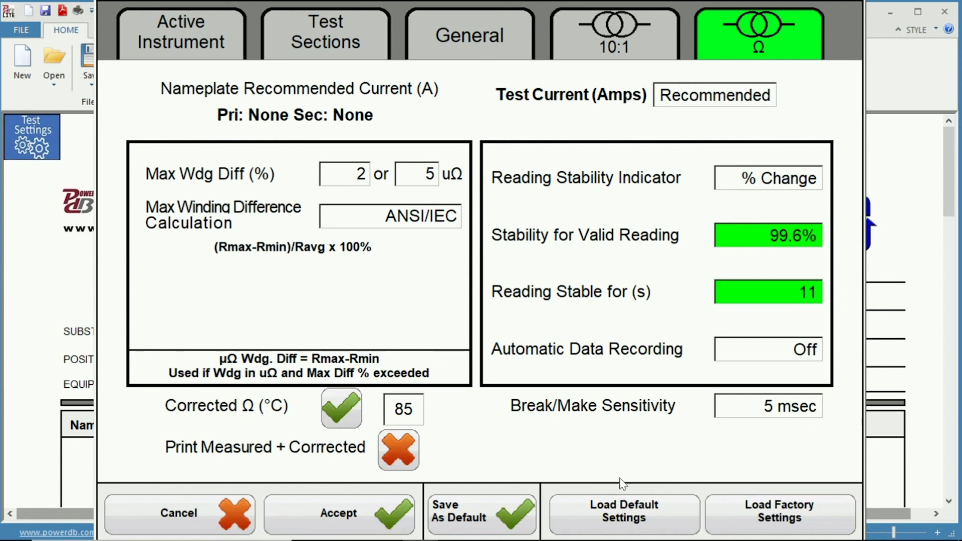
Step: Load factory settings, confirm the reset, and return to the Test Sections page
{"action": "left_click", "coordinate": [762, 523]}
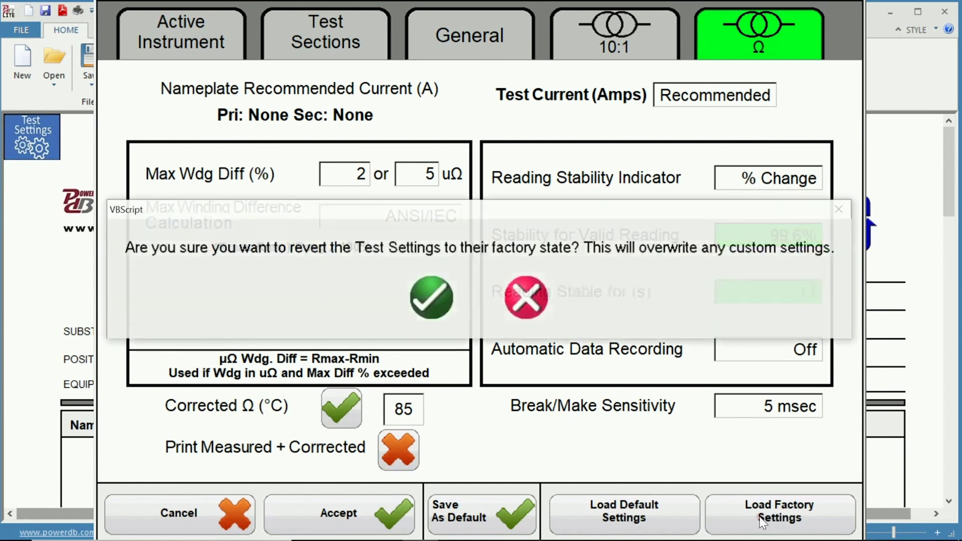
{"action": "left_click", "coordinate": [437, 296]}
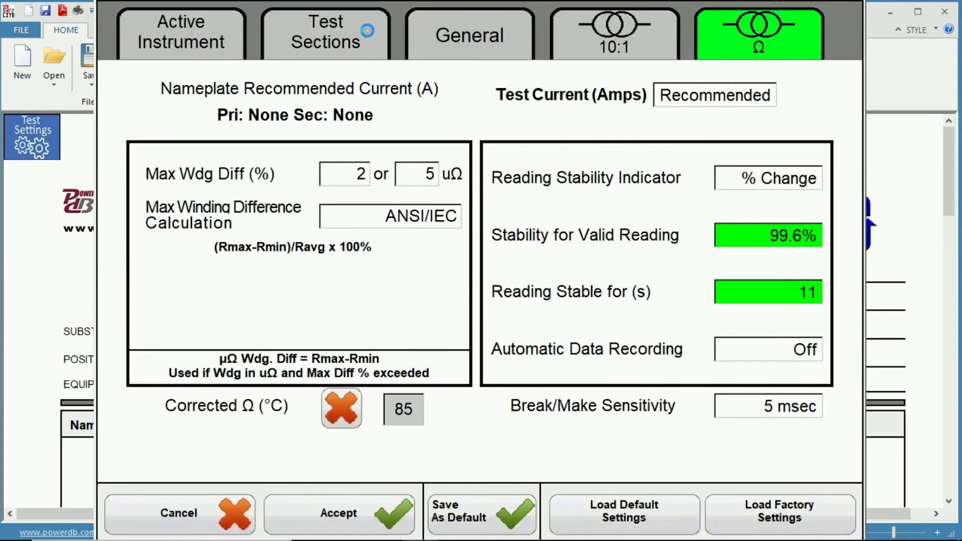
{"action": "left_click", "coordinate": [337, 33]}
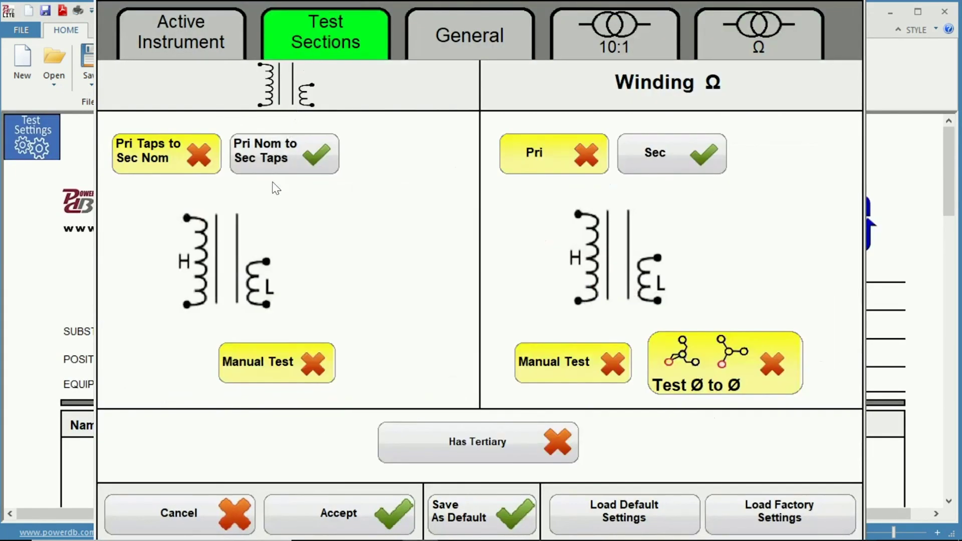